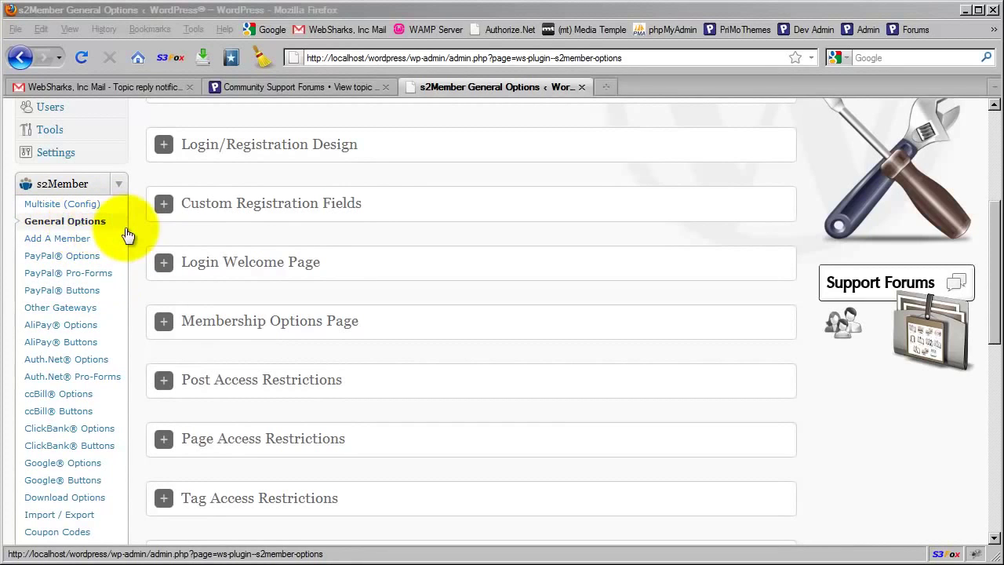
- Expand the URI Restrictions section of the s2Member General Options
{"action": "left_click", "coordinate": [278, 239]}
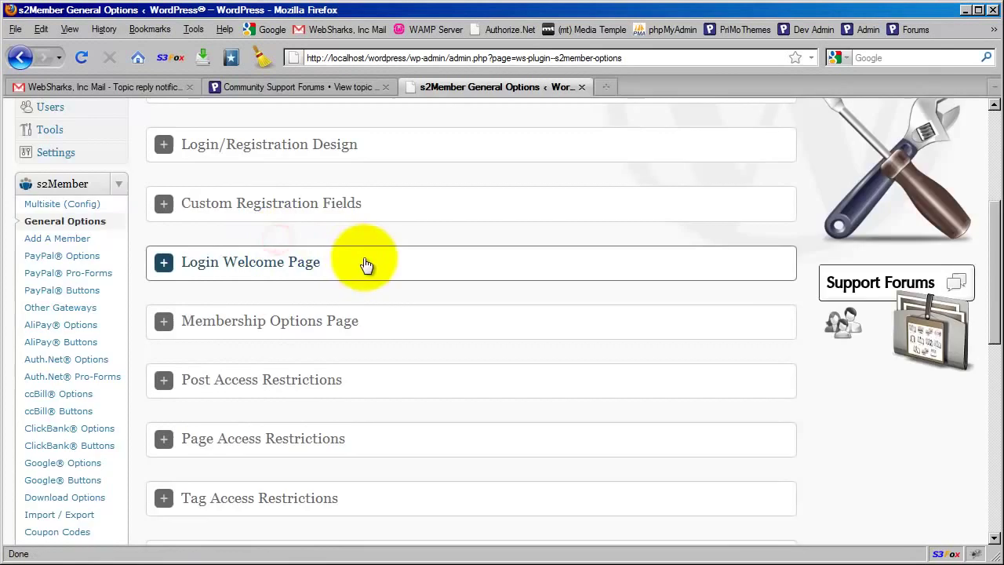
{"action": "scroll", "coordinate": [364, 258], "scroll_direction": "up", "scroll_amount": 5}
{"action": "scroll", "coordinate": [392, 298], "scroll_direction": "down", "scroll_amount": 10}
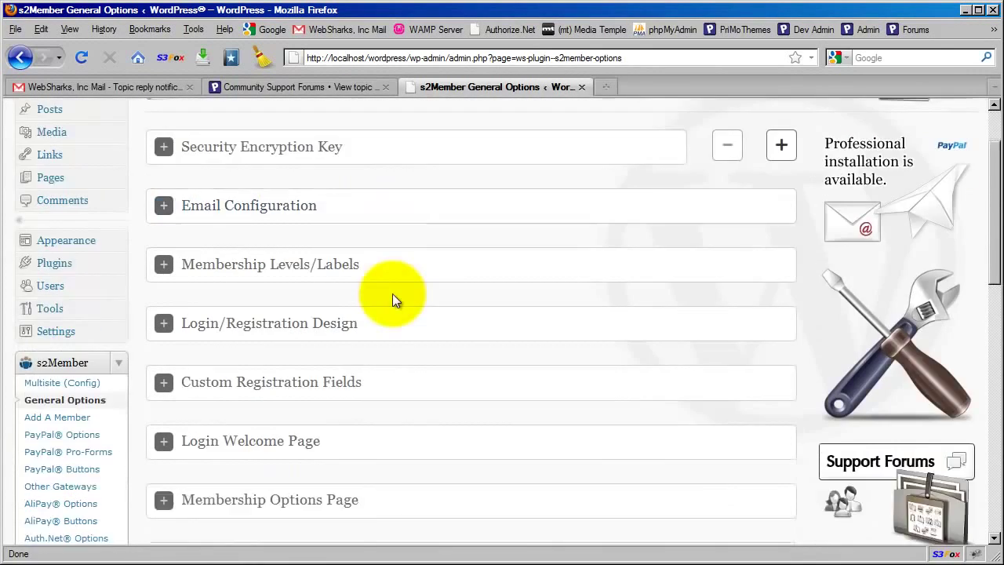
{"action": "scroll", "coordinate": [392, 301], "scroll_direction": "down", "scroll_amount": 2}
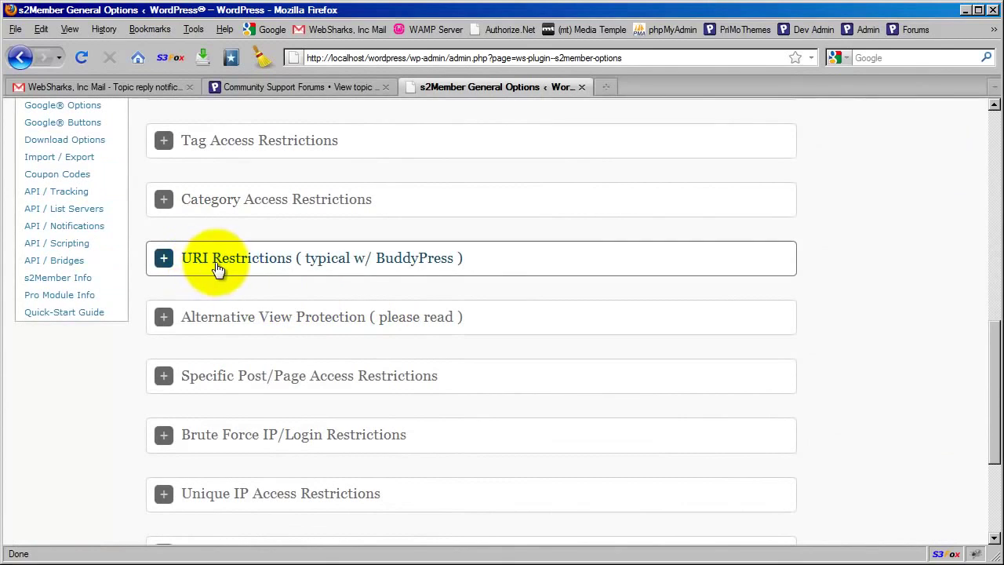
{"action": "left_click", "coordinate": [333, 262]}
{"action": "scroll", "coordinate": [373, 333], "scroll_direction": "down", "scroll_amount": 2}
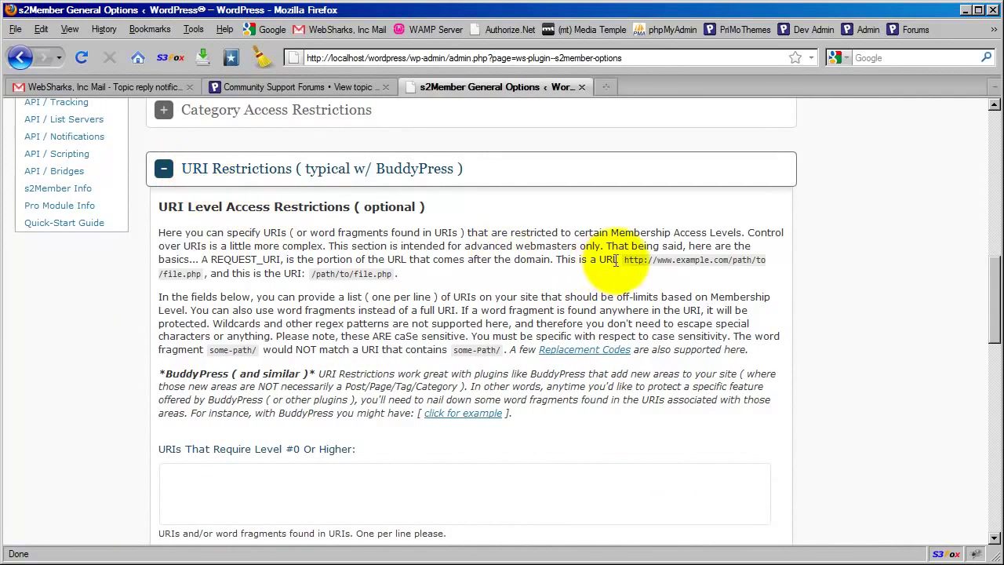
{"action": "left_click_drag", "start_coordinate": [624, 260], "coordinate": [206, 275]}
{"action": "right_click", "coordinate": [193, 270]}
{"action": "left_click", "coordinate": [228, 281]}
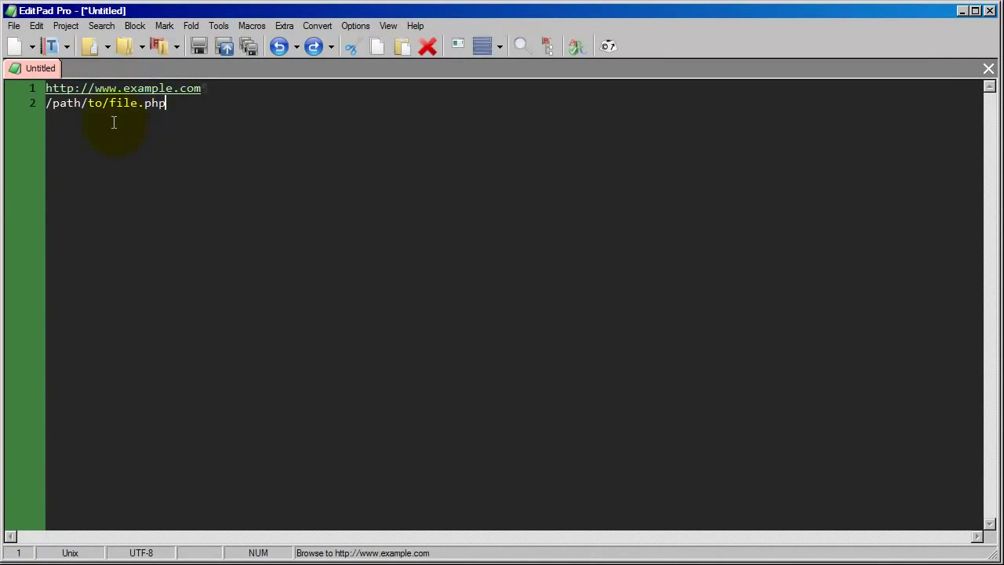
{"action": "key", "text": "ctrl+a"}
{"action": "right_click", "coordinate": [66, 93]}
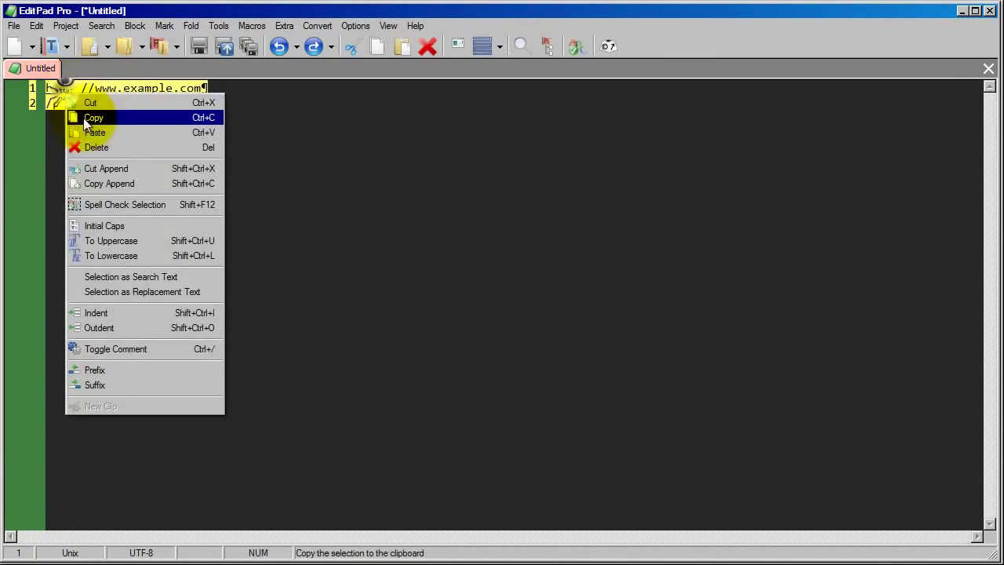
{"action": "left_click", "coordinate": [93, 132]}
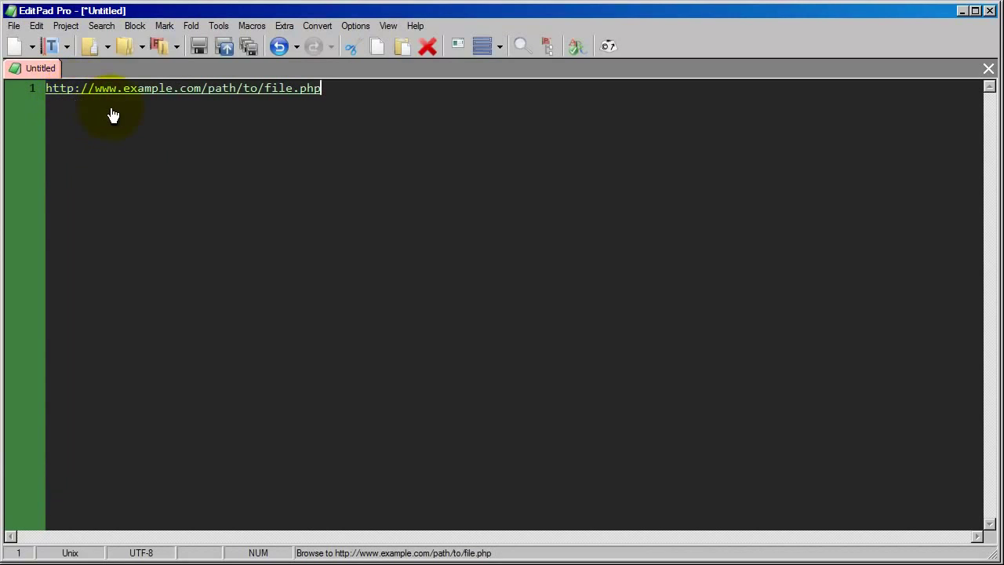
- Split the URL so /path/to/file.php sits on its own line below the domain, and highlight that URI portion
{"action": "left_click_drag", "start_coordinate": [348, 93], "coordinate": [200, 93]}
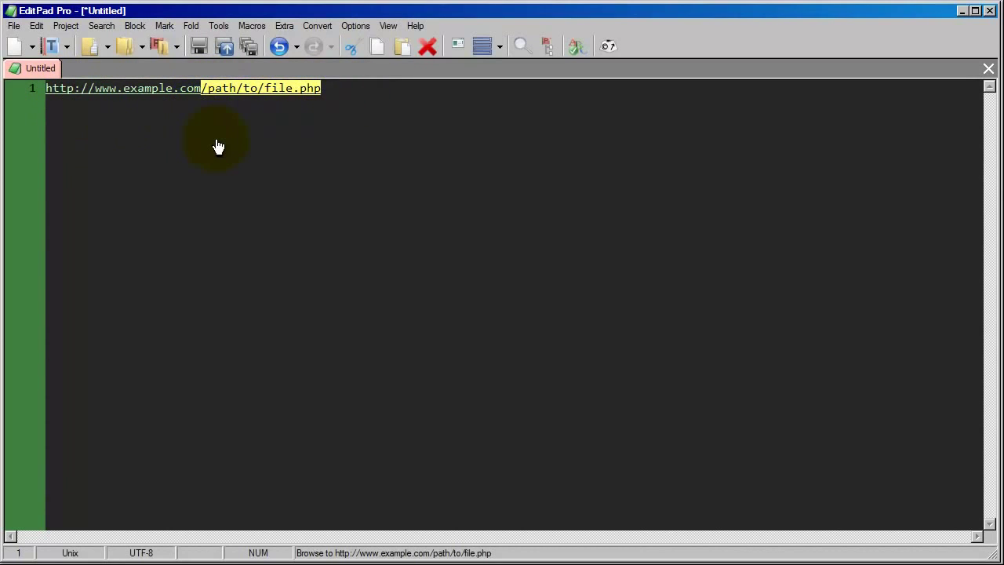
{"action": "left_click", "coordinate": [202, 87]}
{"action": "key", "text": "Return"}
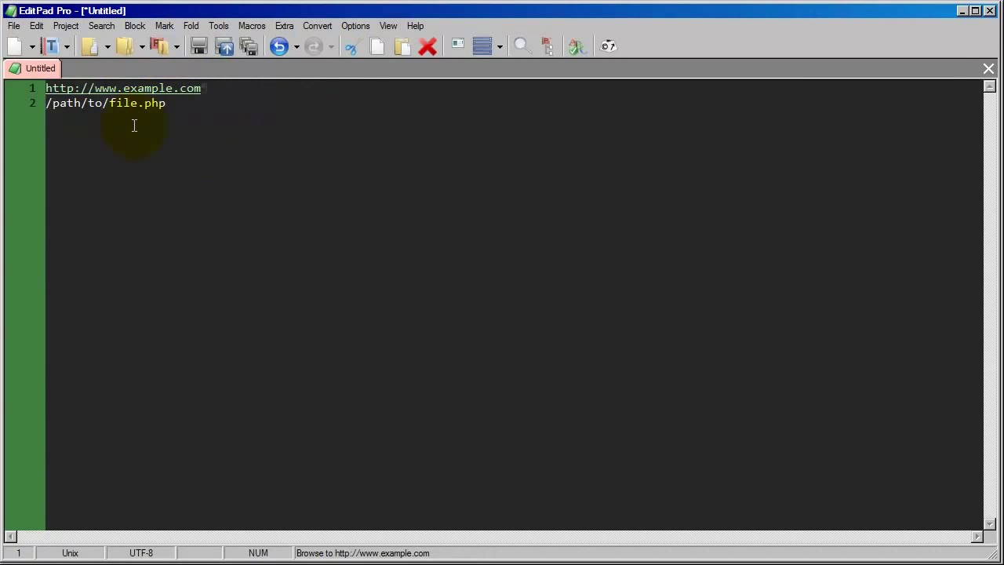
{"action": "left_click_drag", "start_coordinate": [167, 103], "coordinate": [43, 103]}
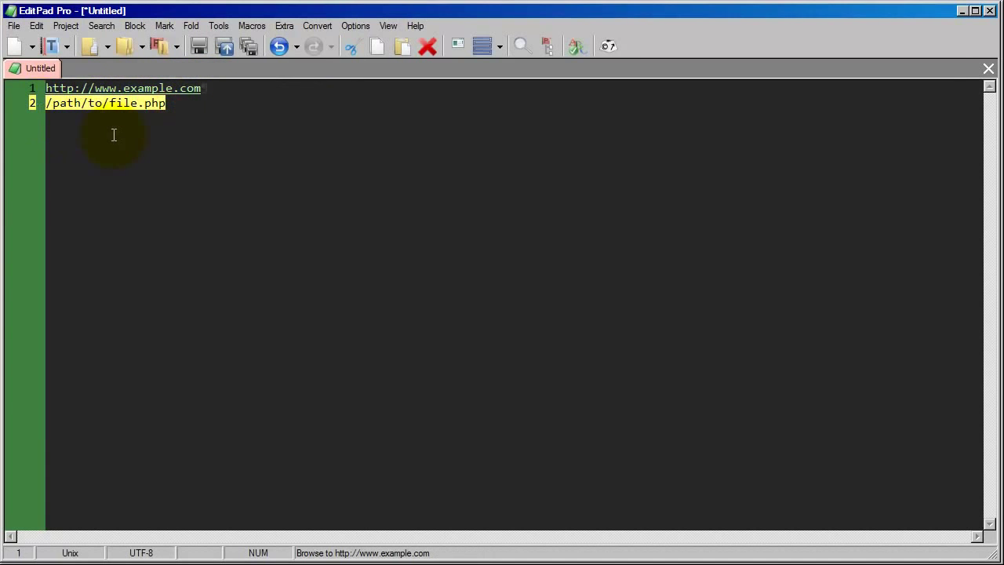
{"action": "left_click", "coordinate": [47, 103]}
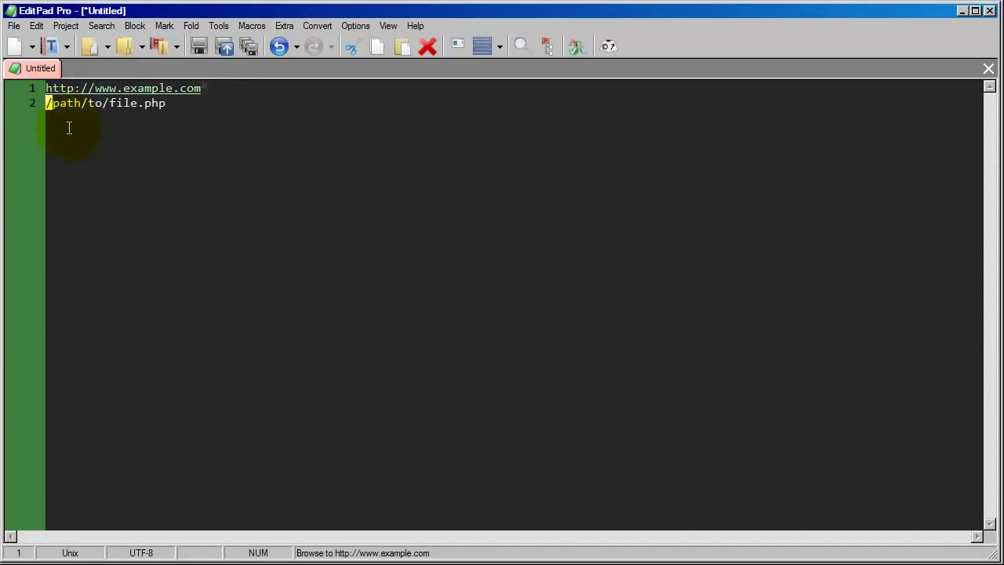
- Delete the path text after the leading slash on line 2, and undo the deletion
{"action": "left_click_drag", "start_coordinate": [171, 103], "coordinate": [56, 107]}
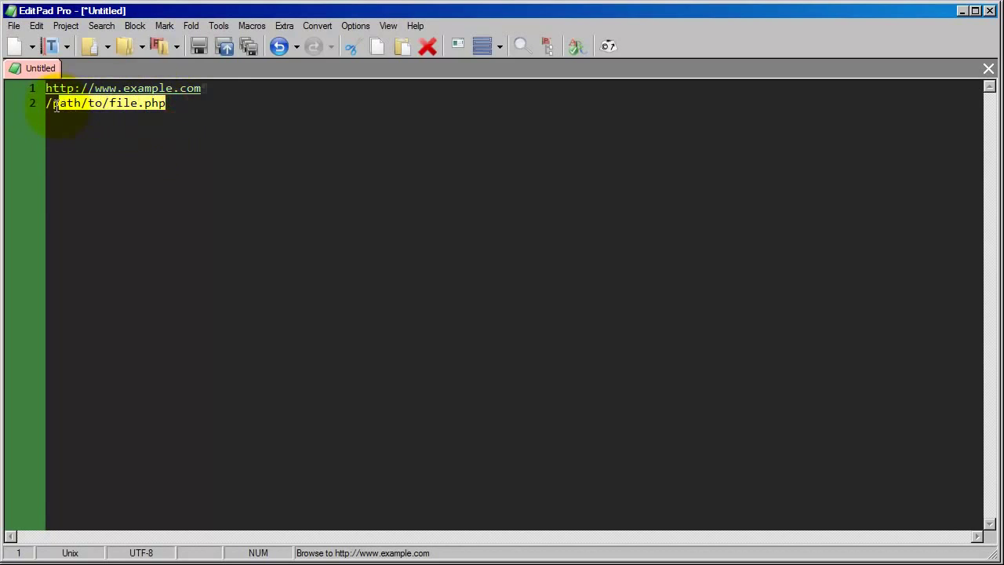
{"action": "key", "text": "Delete"}
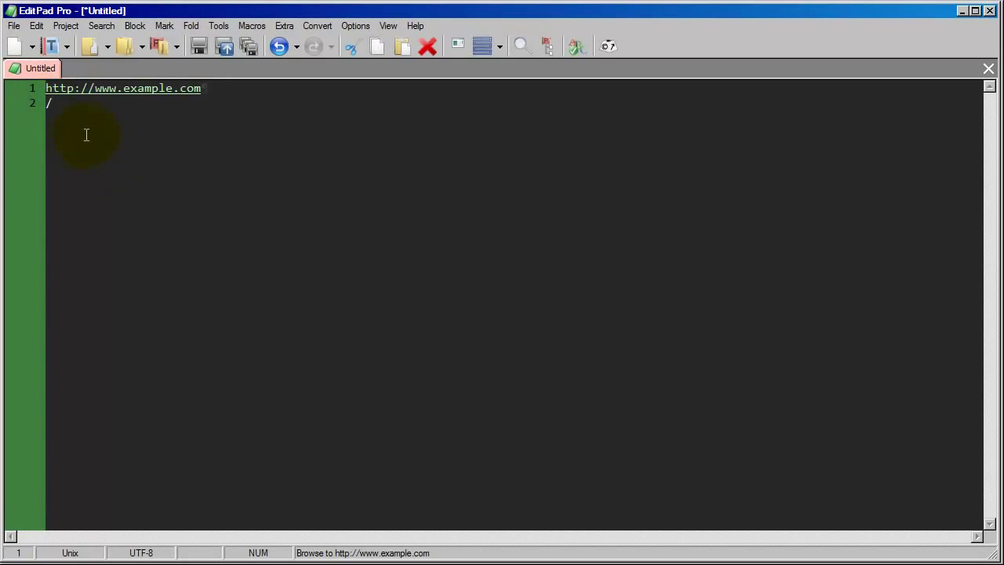
{"action": "left_click", "coordinate": [280, 46]}
{"action": "left_click", "coordinate": [266, 117]}
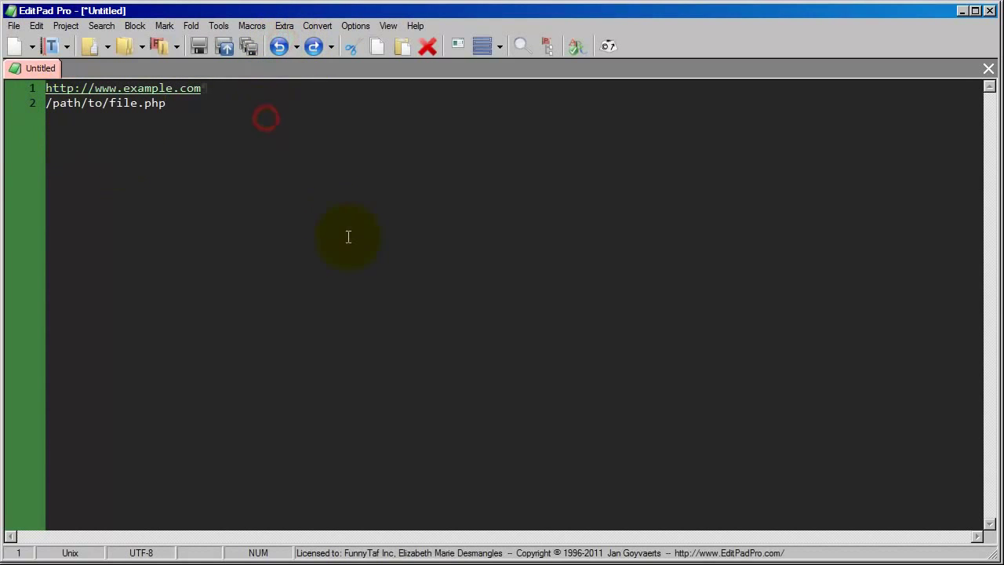
- Switch back to the s2Member General Options in Firefox and review the URI restriction instructions and level fields
{"action": "key", "text": "alt+Tab"}
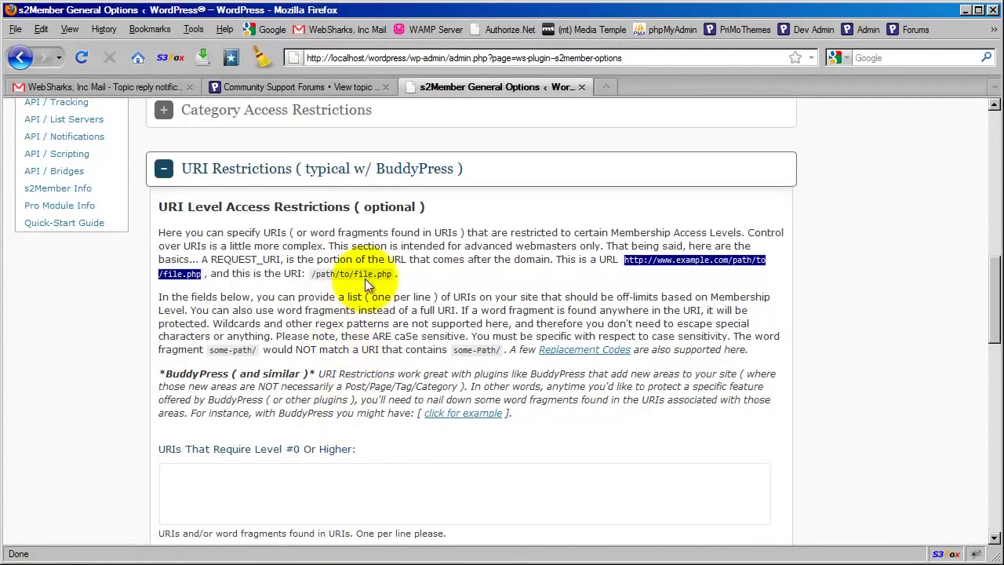
{"action": "left_click", "coordinate": [422, 268]}
{"action": "scroll", "coordinate": [386, 277], "scroll_direction": "down", "scroll_amount": 4}
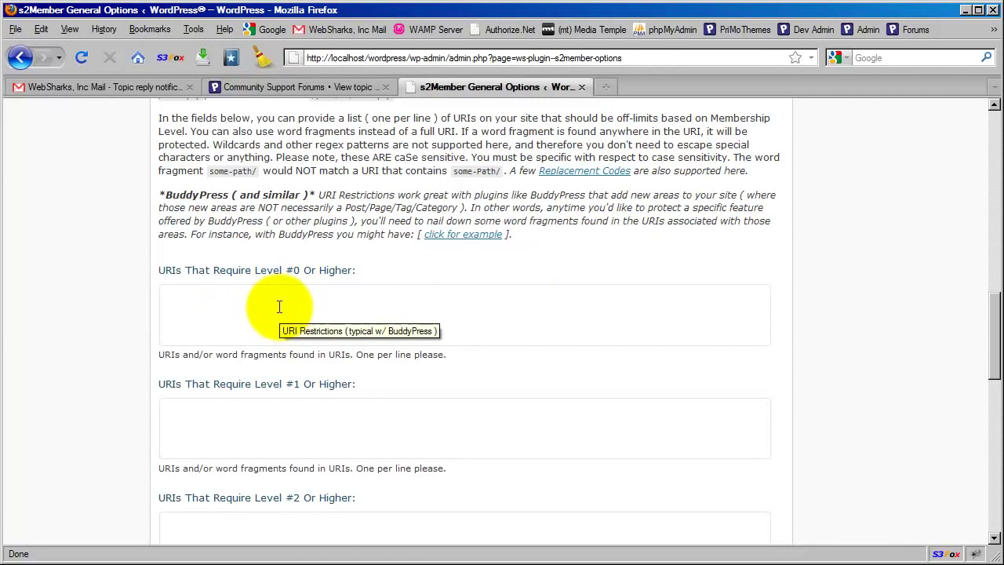
{"action": "scroll", "coordinate": [271, 309], "scroll_direction": "up", "scroll_amount": 2}
- Enter /path/ as the URI fragment requiring Level #0 or higher
{"action": "left_click", "coordinate": [253, 383]}
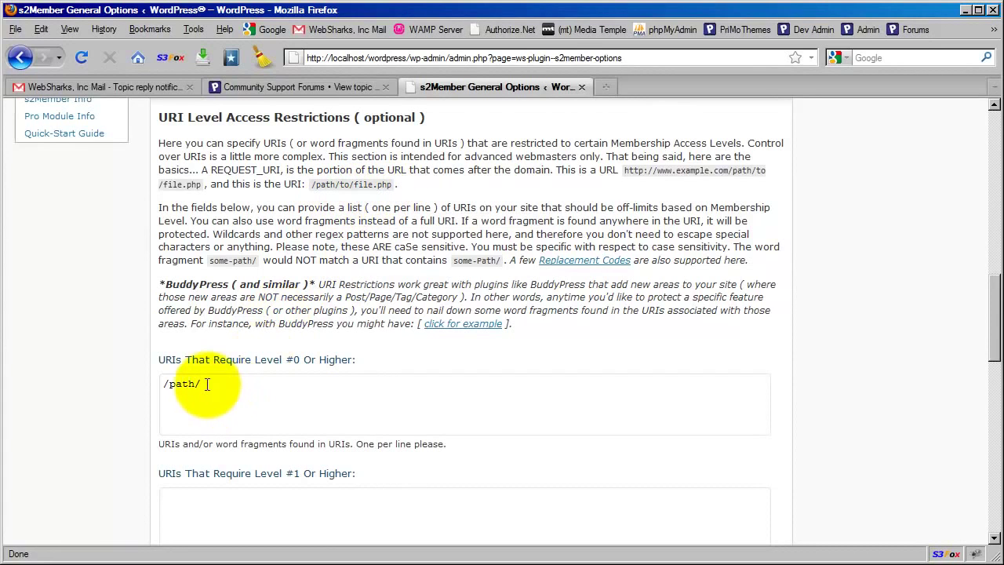
{"action": "left_click_drag", "start_coordinate": [207, 384], "coordinate": [149, 384]}
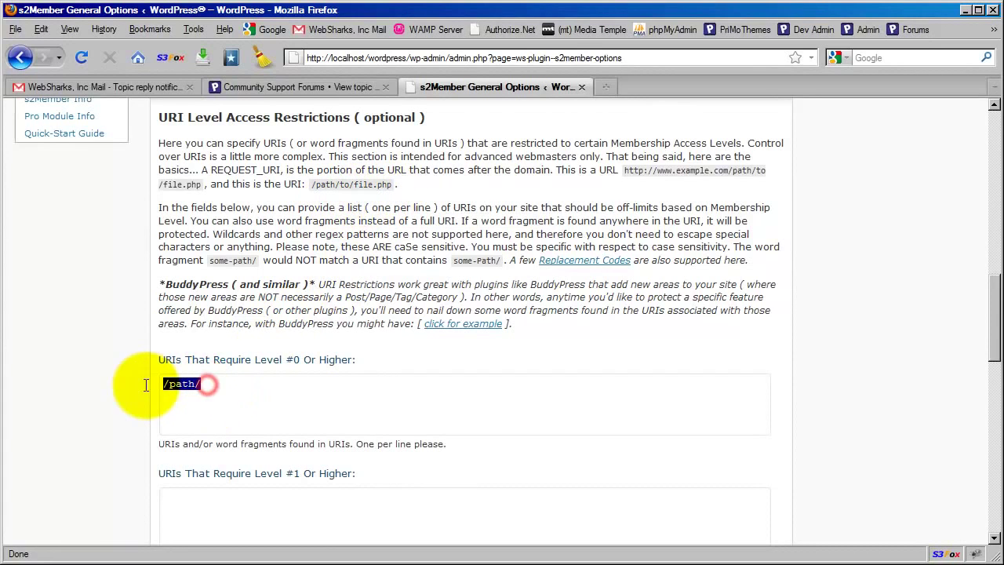
{"action": "left_click", "coordinate": [357, 191]}
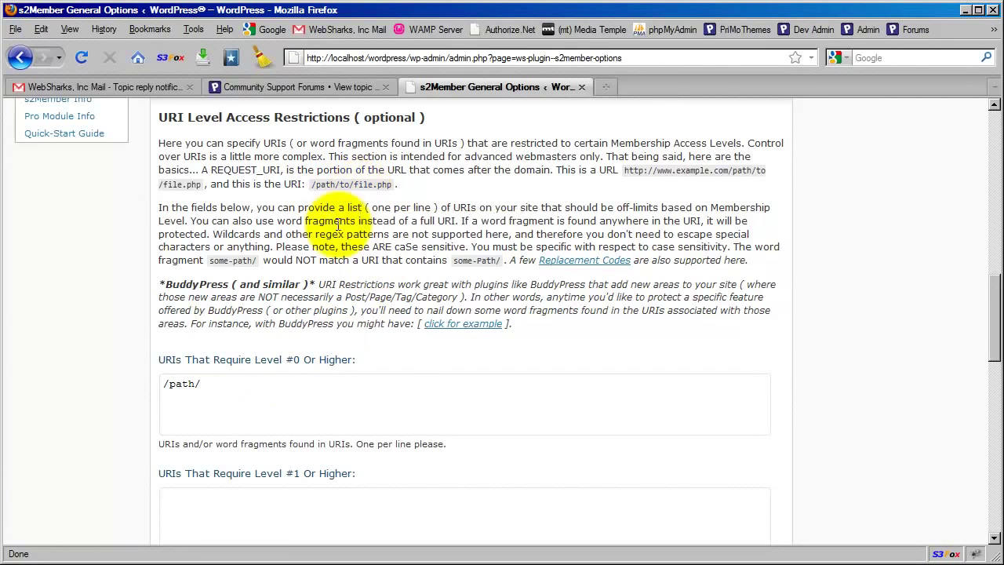
- Replace the URI fragment requiring Level #0 or higher with a single slash (/)
{"action": "left_click_drag", "start_coordinate": [215, 386], "coordinate": [164, 385]}
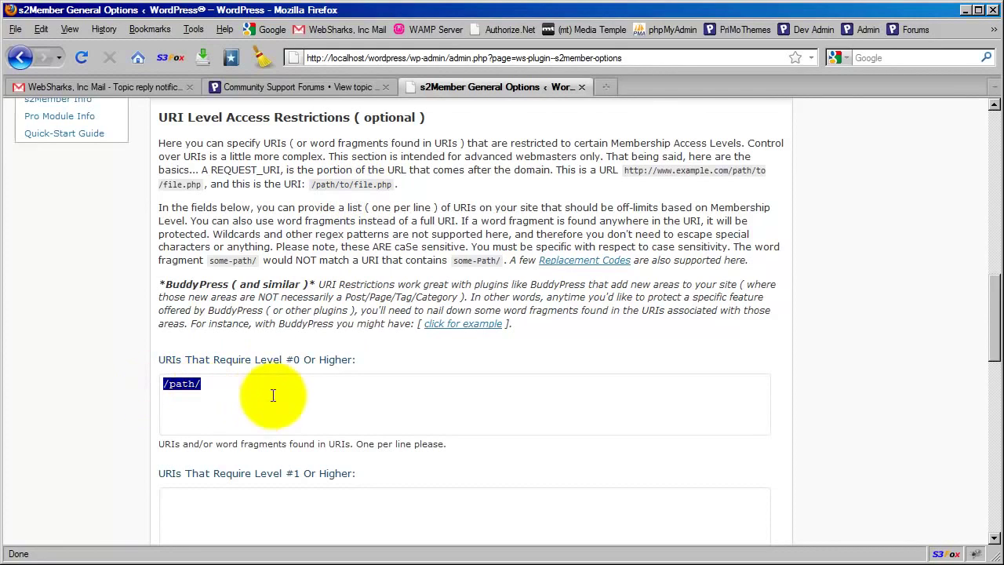
{"action": "type", "text": "/"}
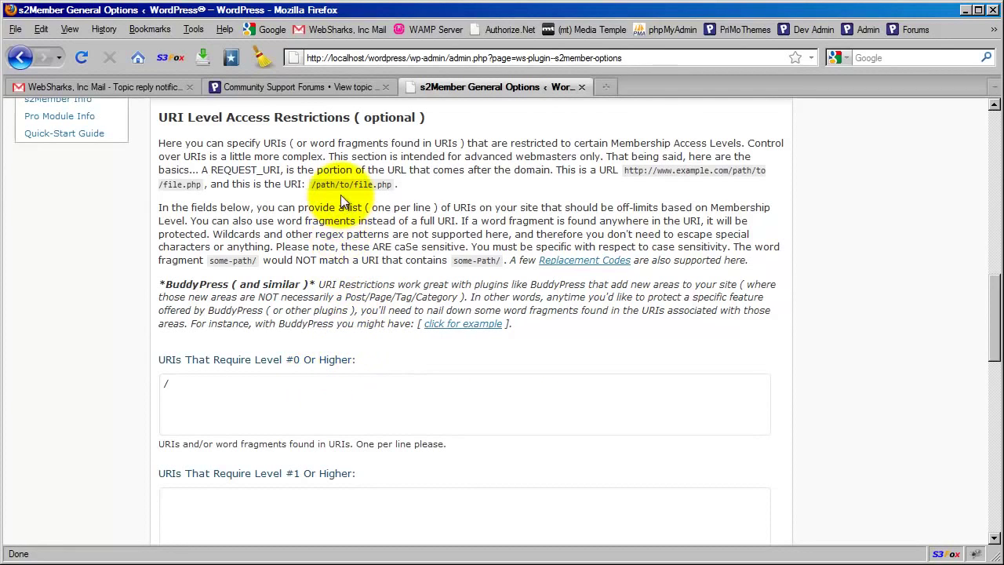
{"action": "double_click", "coordinate": [167, 383]}
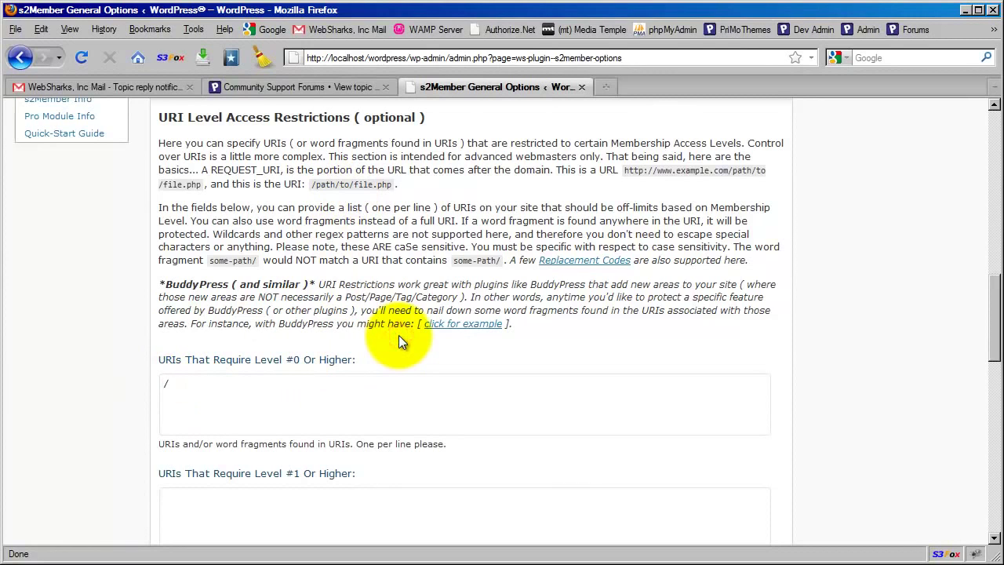
- Collapse the URI Restrictions section and look over the Post, Page, Tag and Category Access Restrictions sections around it
{"action": "scroll", "coordinate": [377, 358], "scroll_direction": "up", "scroll_amount": 2}
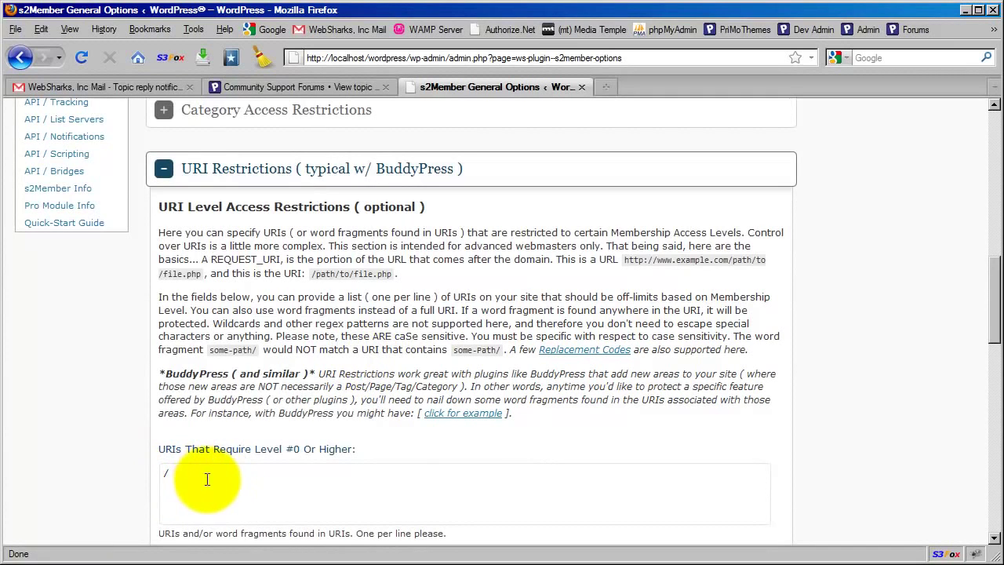
{"action": "left_click", "coordinate": [341, 168]}
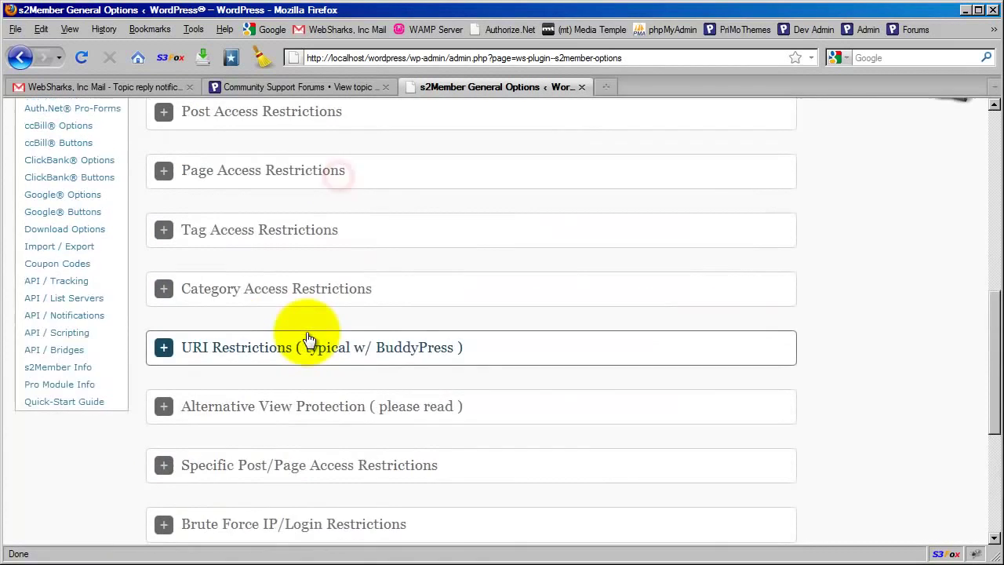
{"action": "scroll", "coordinate": [235, 162], "scroll_direction": "up", "scroll_amount": 2}
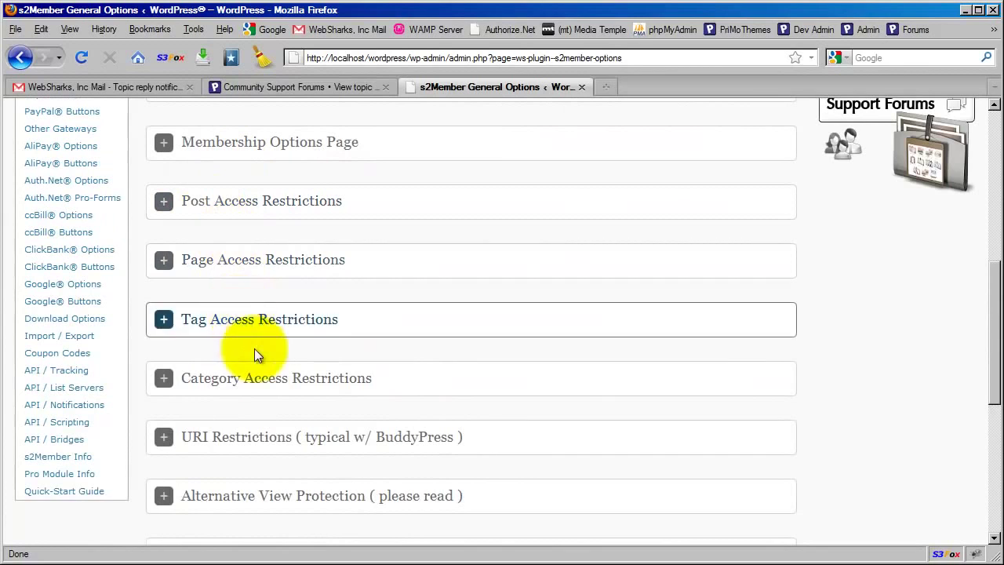
{"action": "scroll", "coordinate": [251, 392], "scroll_direction": "down", "scroll_amount": 2}
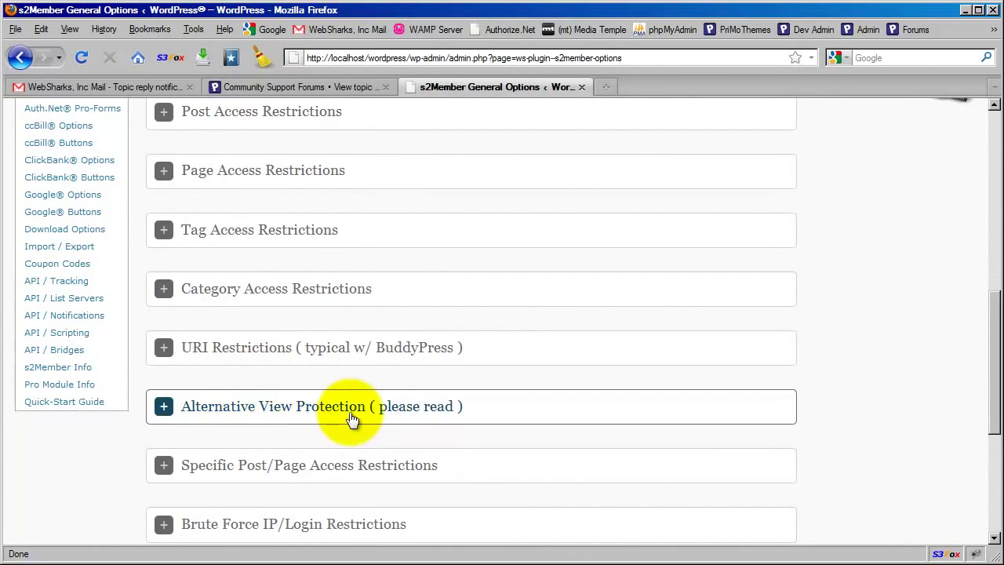
{"action": "scroll", "coordinate": [352, 420], "scroll_direction": "down", "scroll_amount": 2}
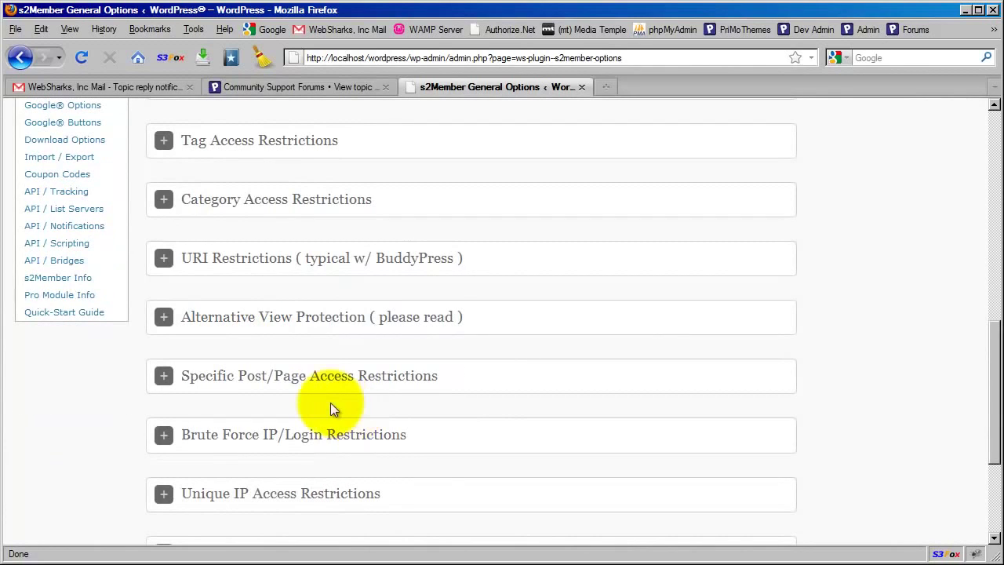
- Expand URI Restrictions again to review the Level #0 entry, and collapse the section
{"action": "left_click", "coordinate": [327, 267]}
{"action": "scroll", "coordinate": [315, 315], "scroll_direction": "down", "scroll_amount": 6}
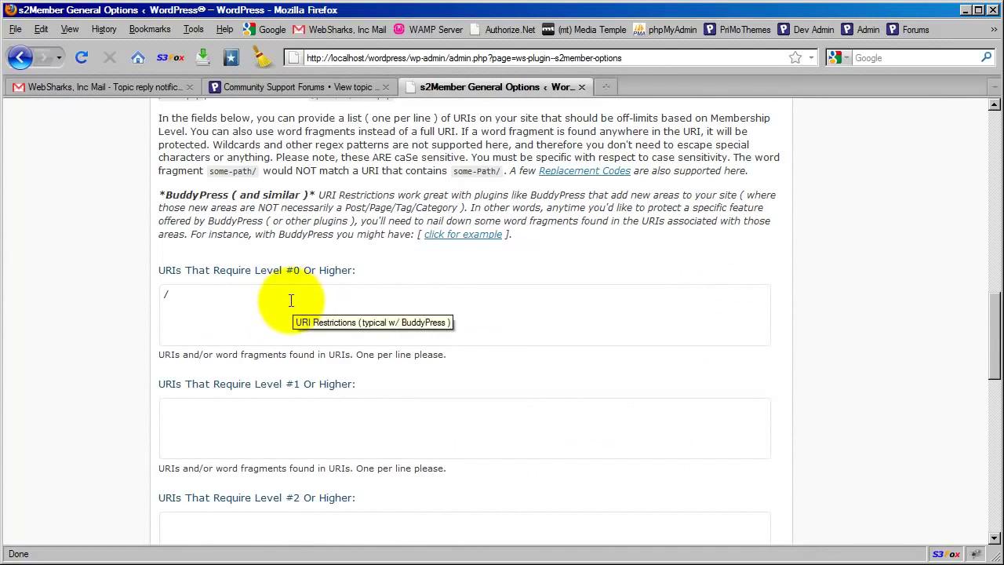
{"action": "left_click", "coordinate": [189, 296]}
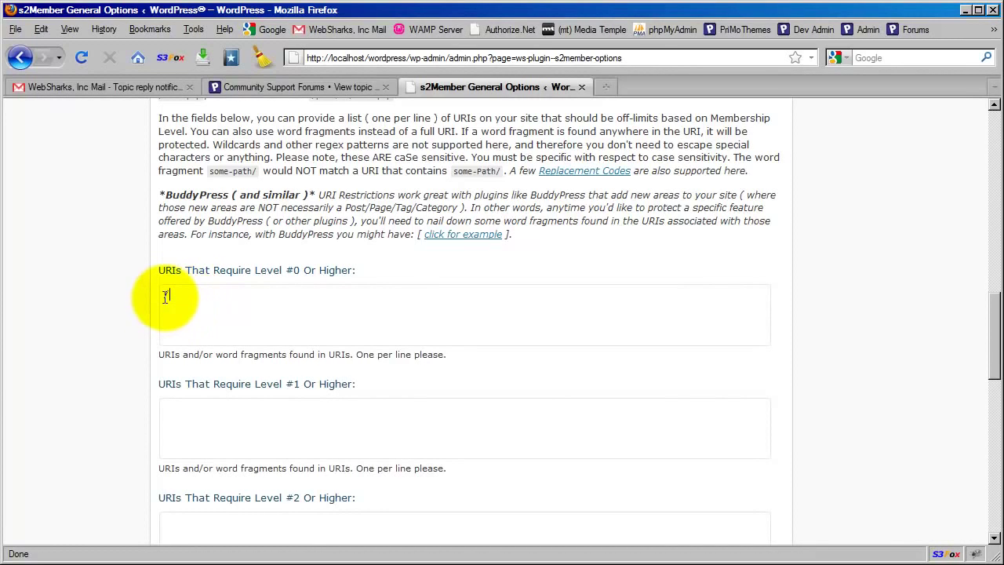
{"action": "left_click", "coordinate": [376, 269]}
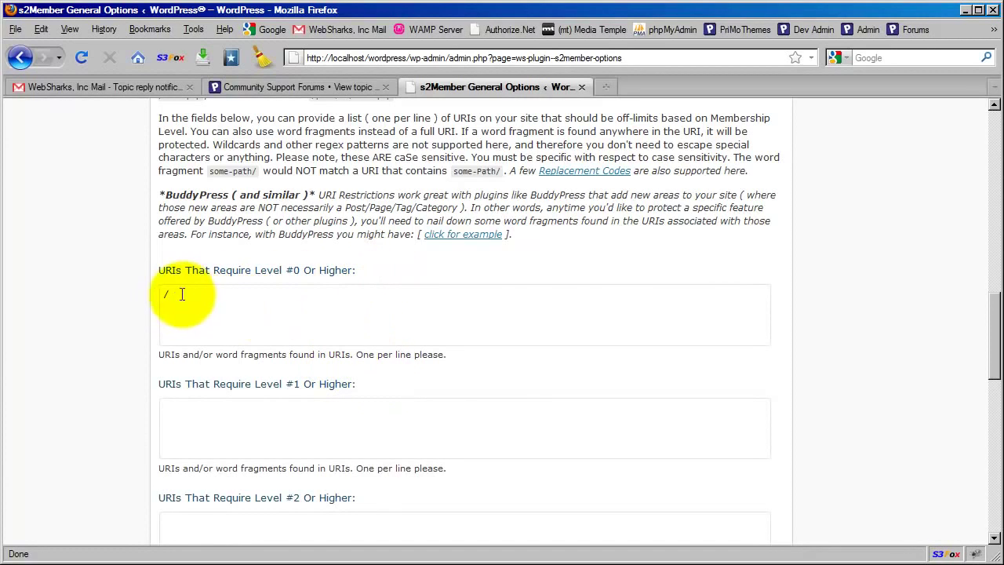
{"action": "scroll", "coordinate": [273, 347], "scroll_direction": "up", "scroll_amount": 2}
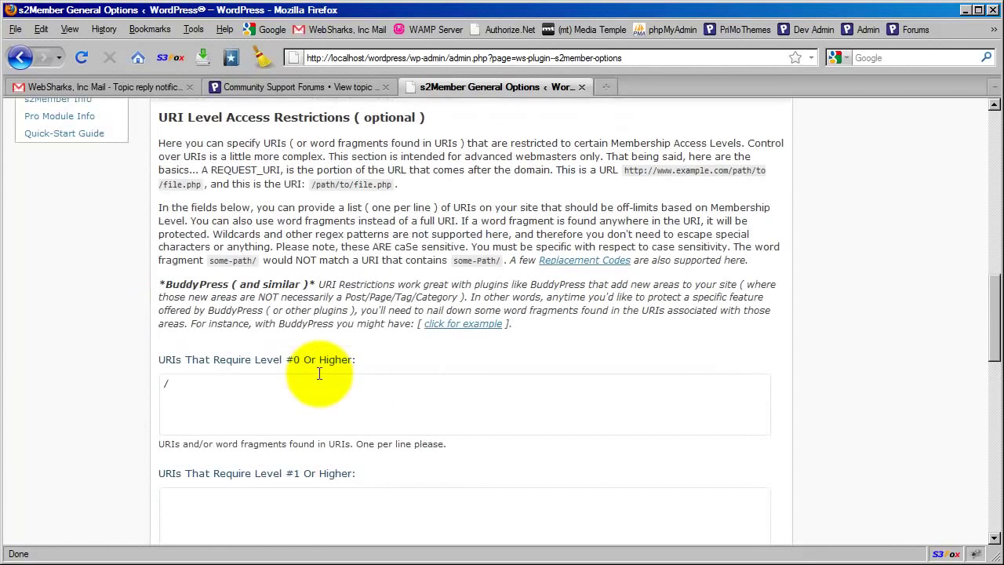
{"action": "scroll", "coordinate": [319, 374], "scroll_direction": "up", "scroll_amount": 4}
{"action": "left_click", "coordinate": [328, 262]}
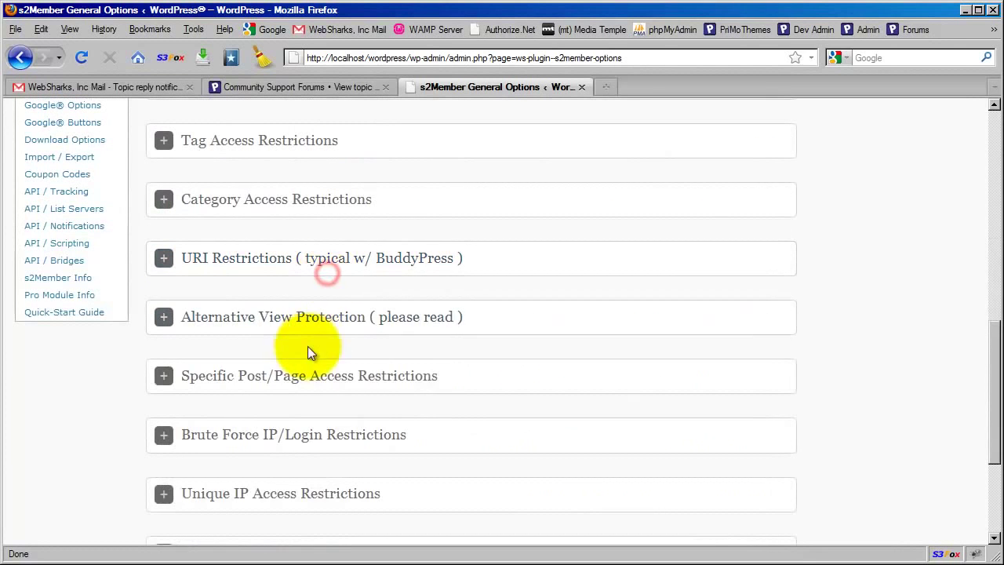
- Expand the Membership Options Page section to read its description and selected page, and collapse it again
{"action": "scroll", "coordinate": [307, 346], "scroll_direction": "up", "scroll_amount": 4}
{"action": "scroll", "coordinate": [308, 346], "scroll_direction": "up", "scroll_amount": 2}
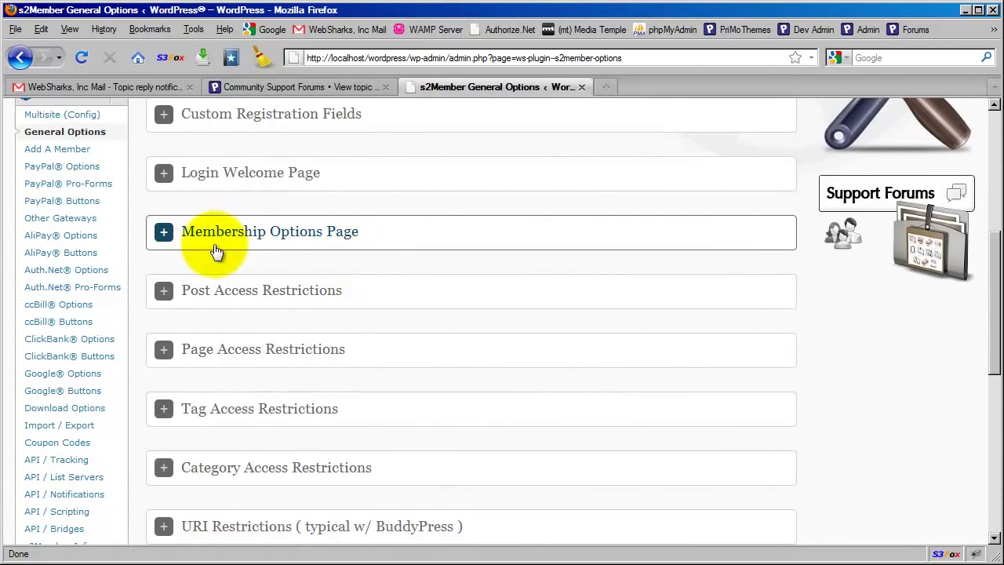
{"action": "left_click", "coordinate": [336, 236]}
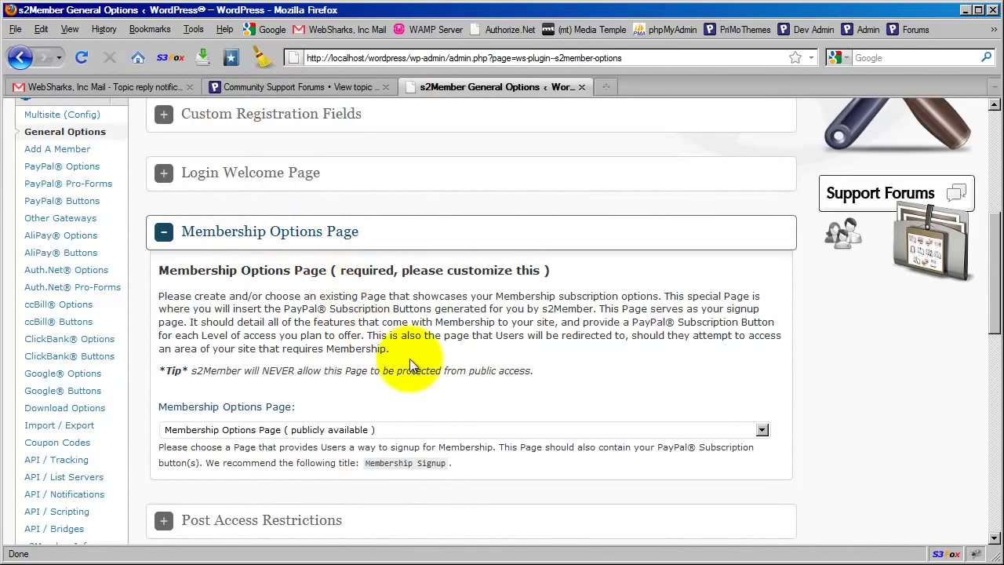
{"action": "left_click", "coordinate": [318, 235]}
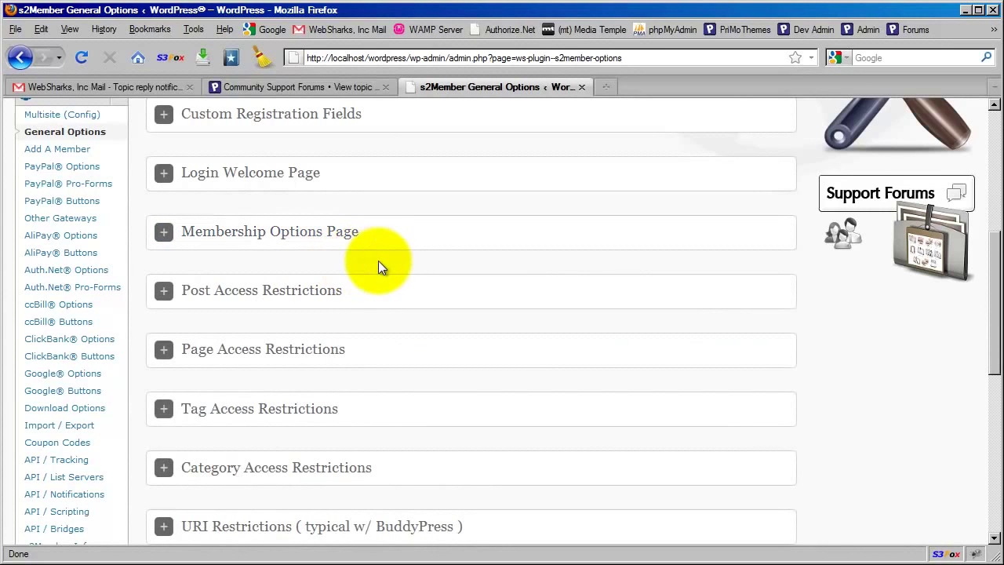
{"action": "scroll", "coordinate": [379, 260], "scroll_direction": "down", "scroll_amount": 8}
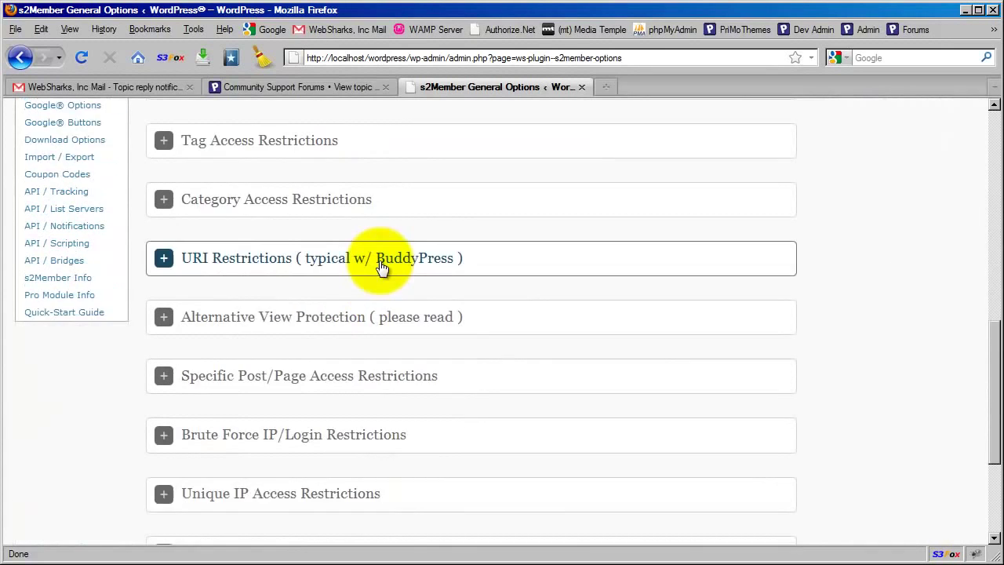